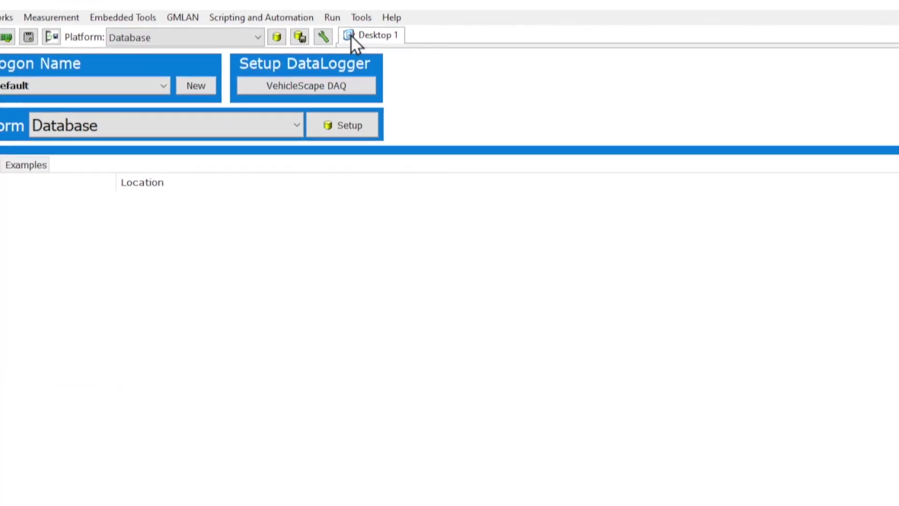
Open the Tools menu to reach the Extract / Export tool
left_click(370, 19)
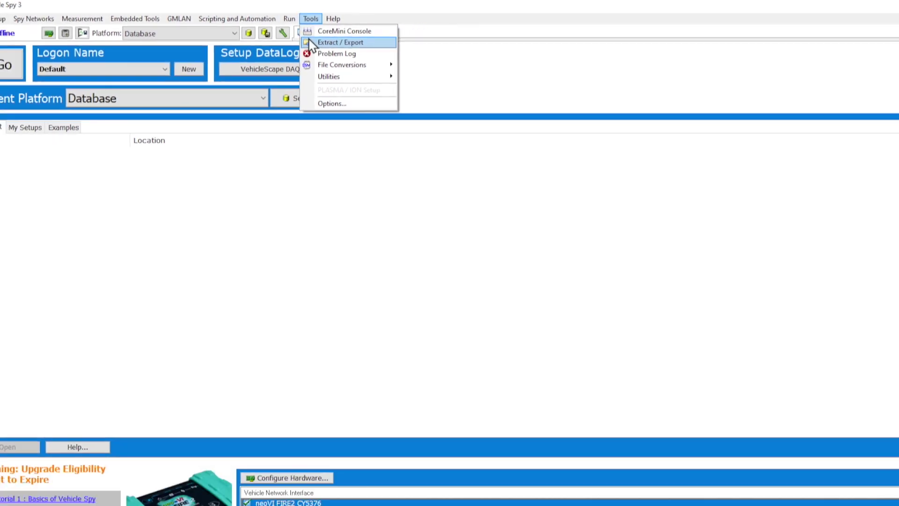
Launch Extract / Export and view the Export page before returning to Extract
left_click(379, 51)
left_click(16, 99)
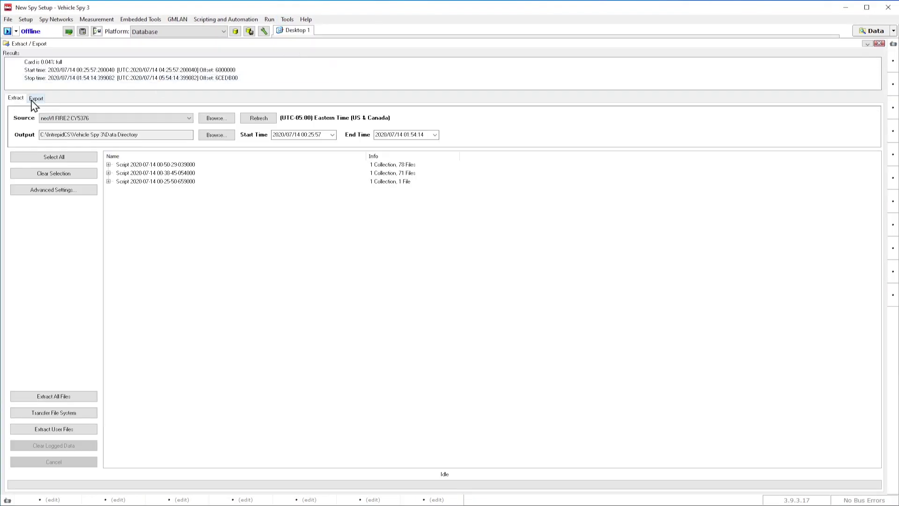
left_click(32, 103)
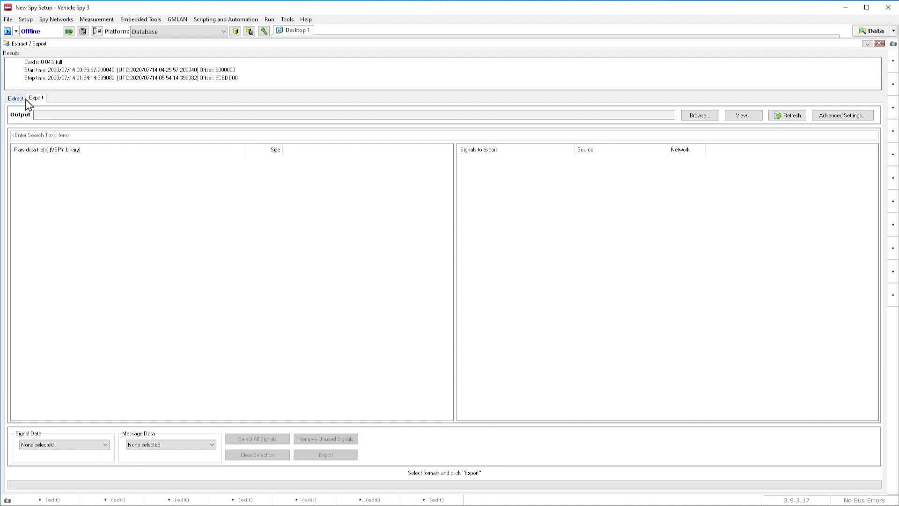
left_click(21, 103)
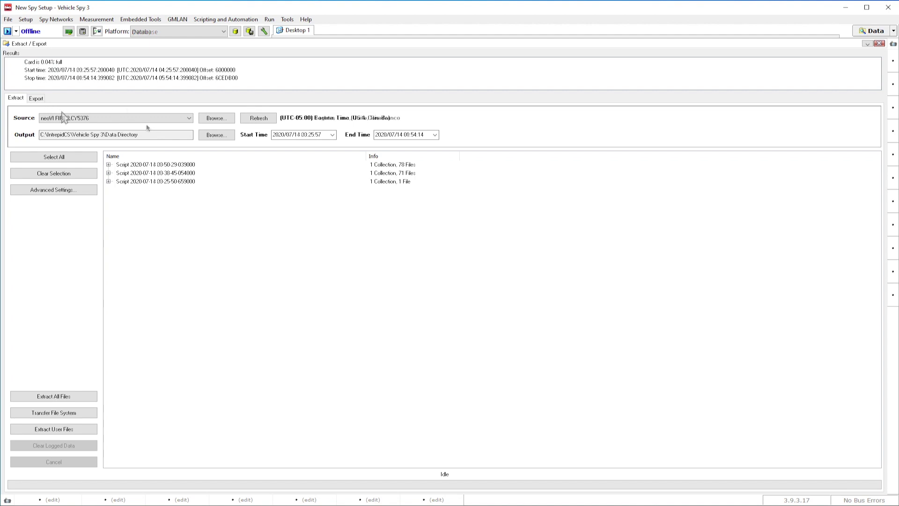
Pick neoVI FIRE2 CY5376 from the Source device list
left_click(159, 120)
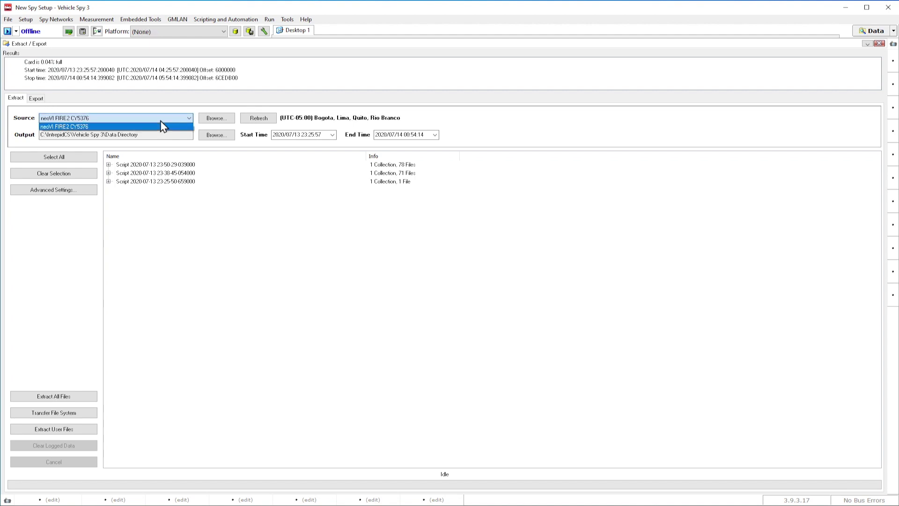
left_click(160, 120)
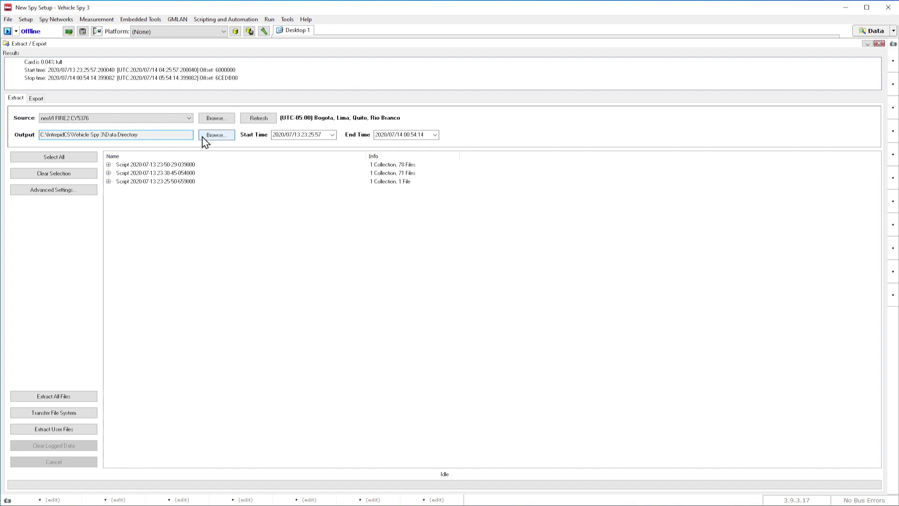
Check the start-time calendar, then expand the first script and My XYZ Car Data
left_click(334, 135)
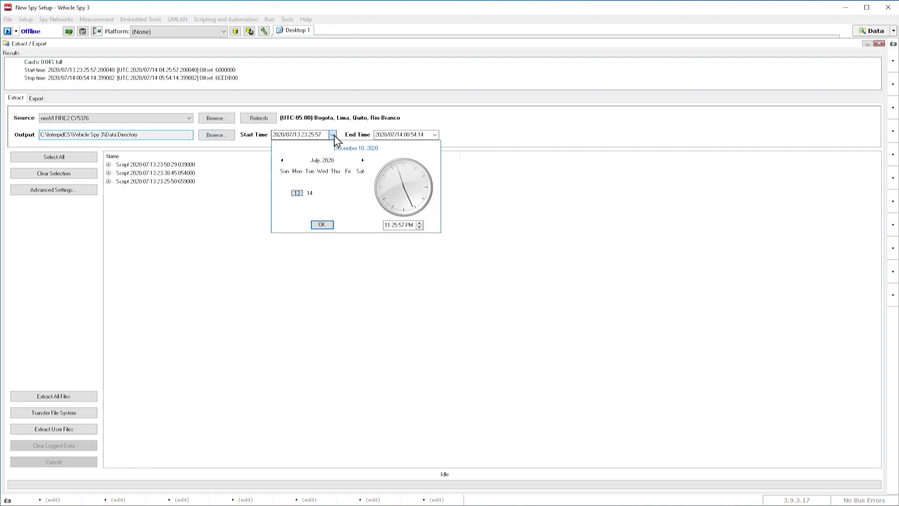
left_click(334, 136)
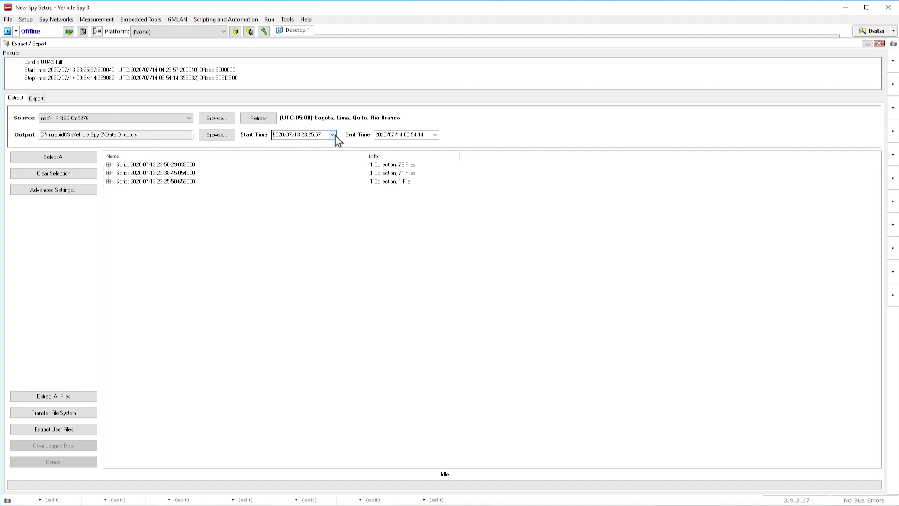
left_click(108, 165)
left_click(116, 173)
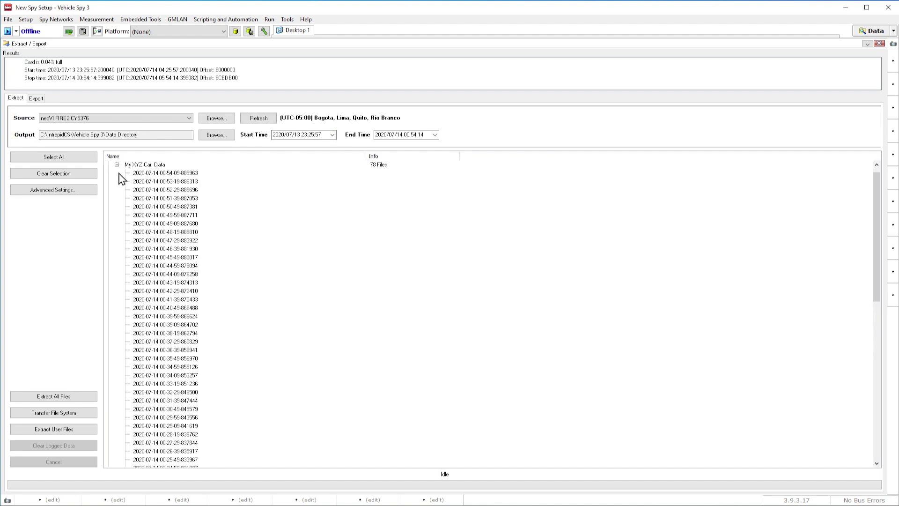
Try selecting logs 00-54-09, 00-53-19 and the eight newest, then select and deselect all
left_click(160, 173)
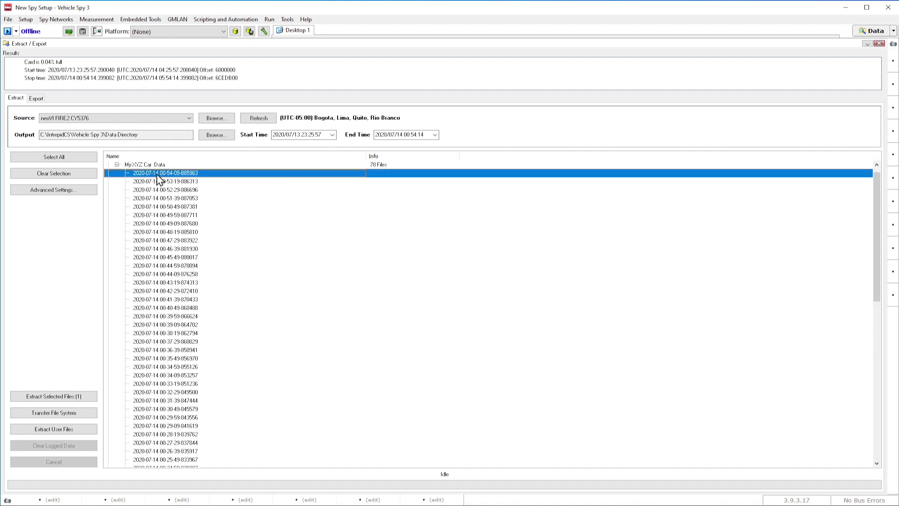
left_click(158, 181)
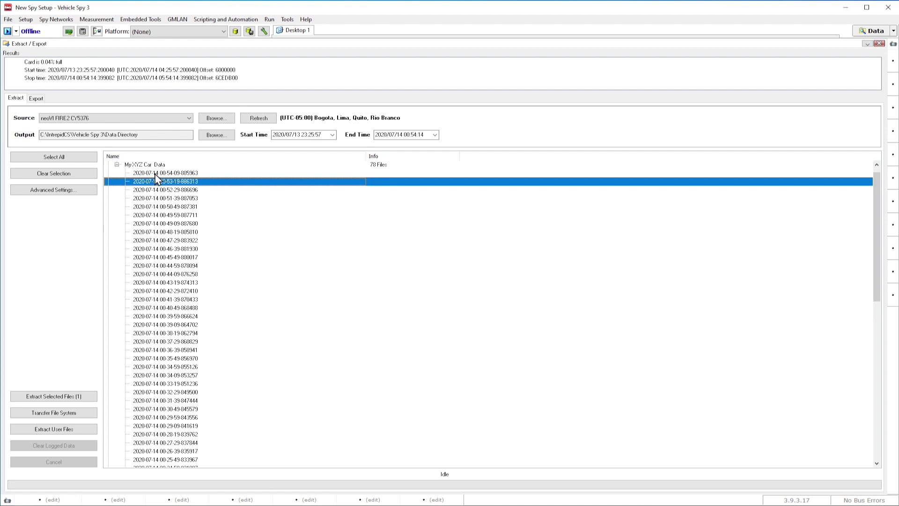
left_click_drag(157, 173, 111, 234)
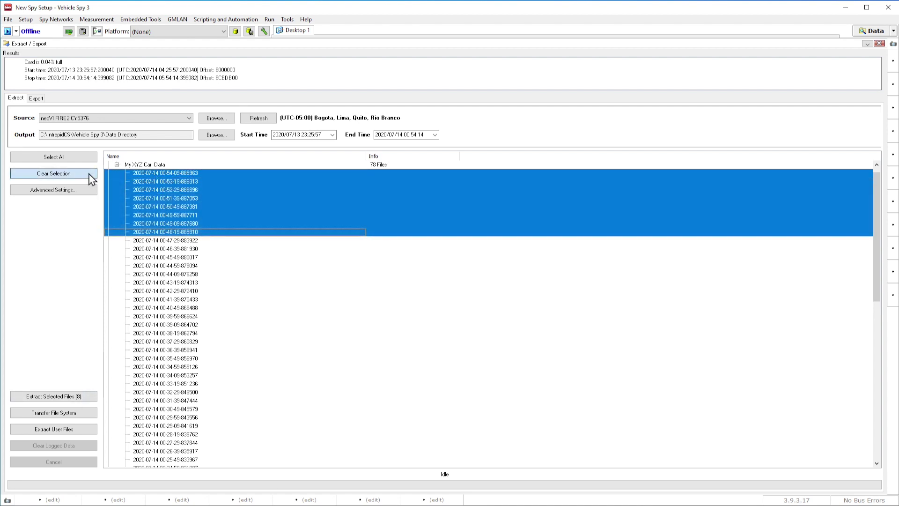
left_click(87, 175)
left_click(80, 161)
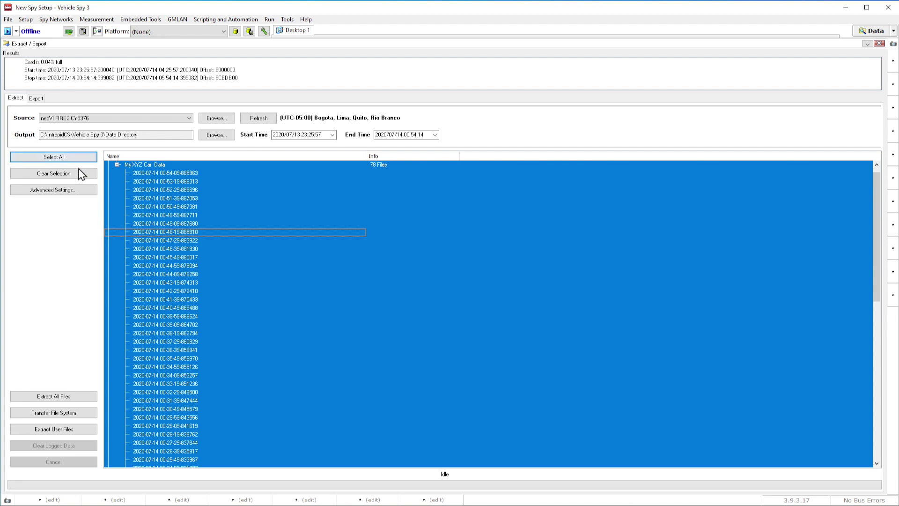
left_click(82, 174)
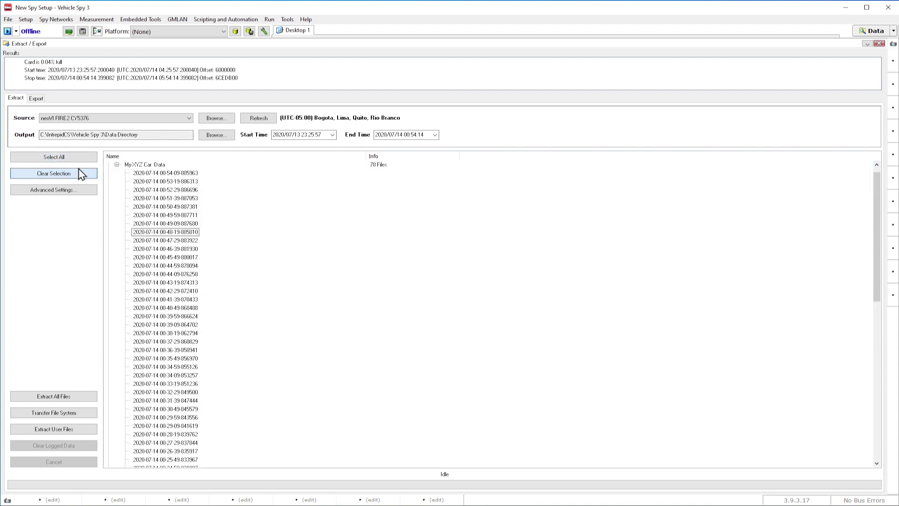
In Advanced Extractor Options, restore defaults and combine extracted VSBs into one file
left_click(85, 197)
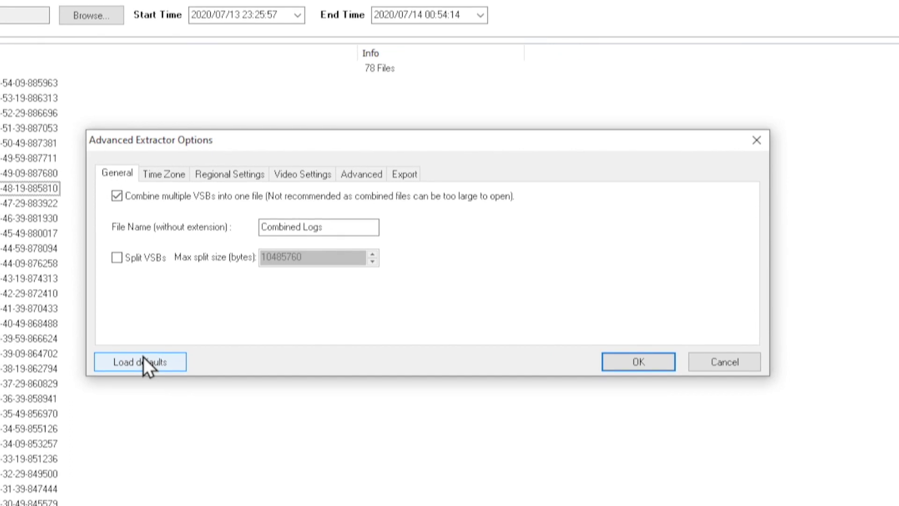
left_click(144, 357)
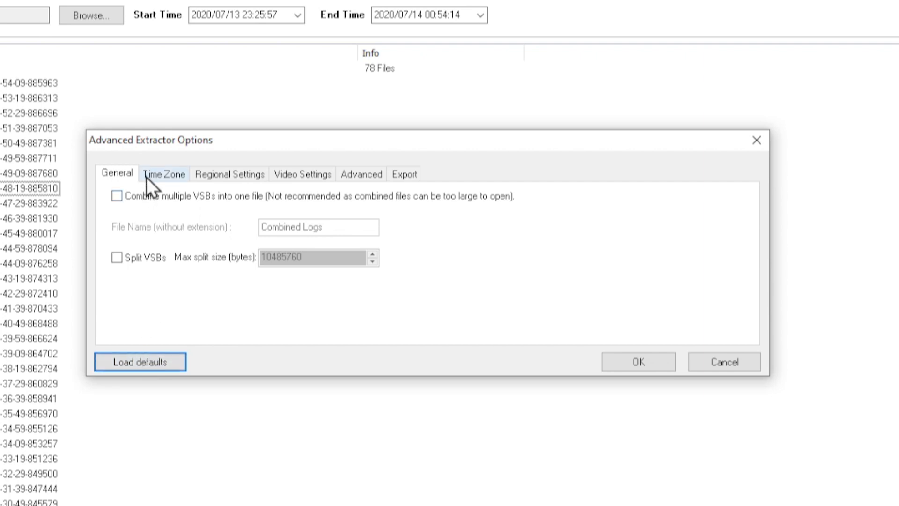
left_click(116, 197)
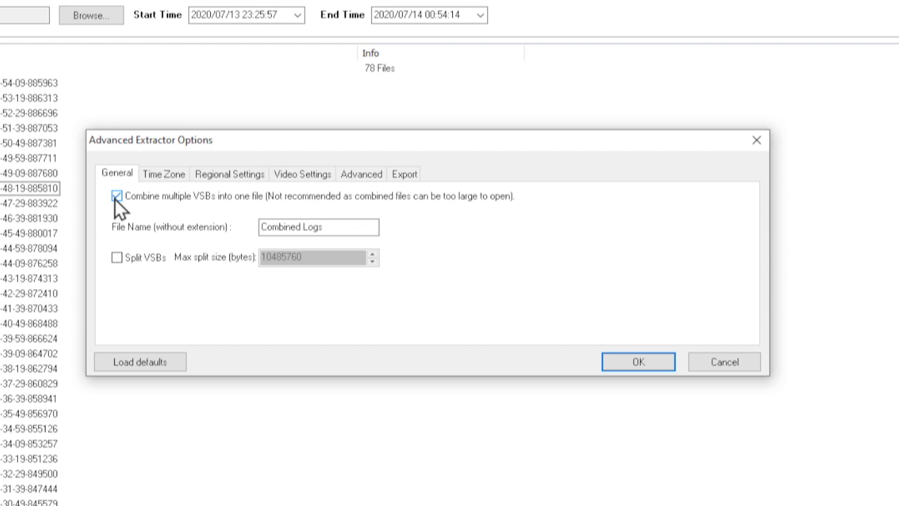
Review the time zone list without changes, then view the Regional Settings formats
left_click(140, 176)
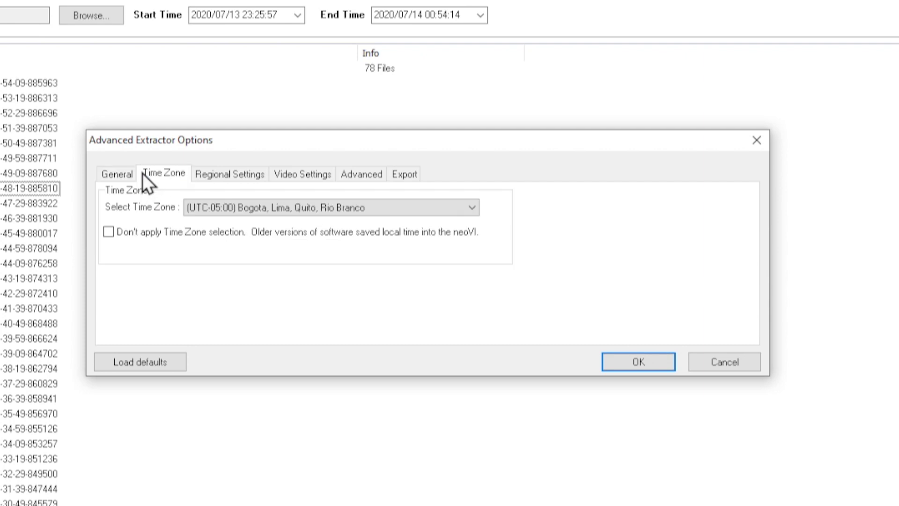
left_click(197, 205)
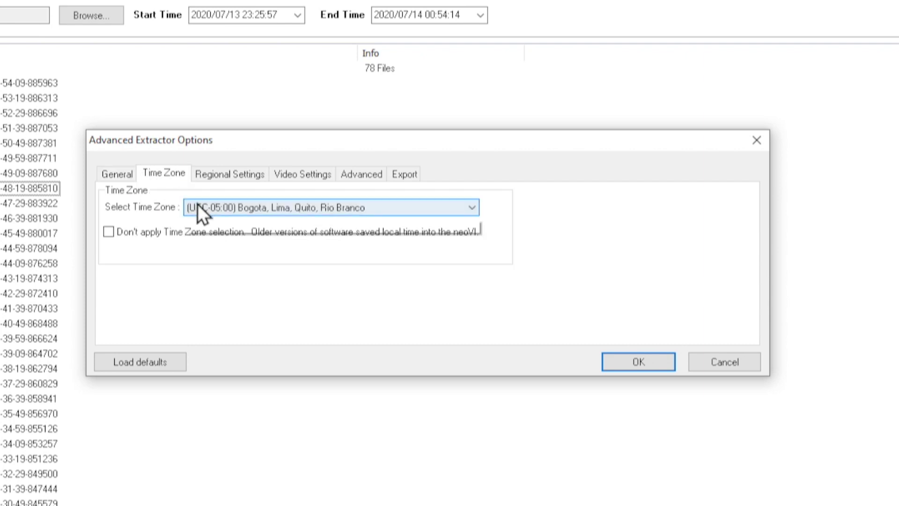
left_click(197, 204)
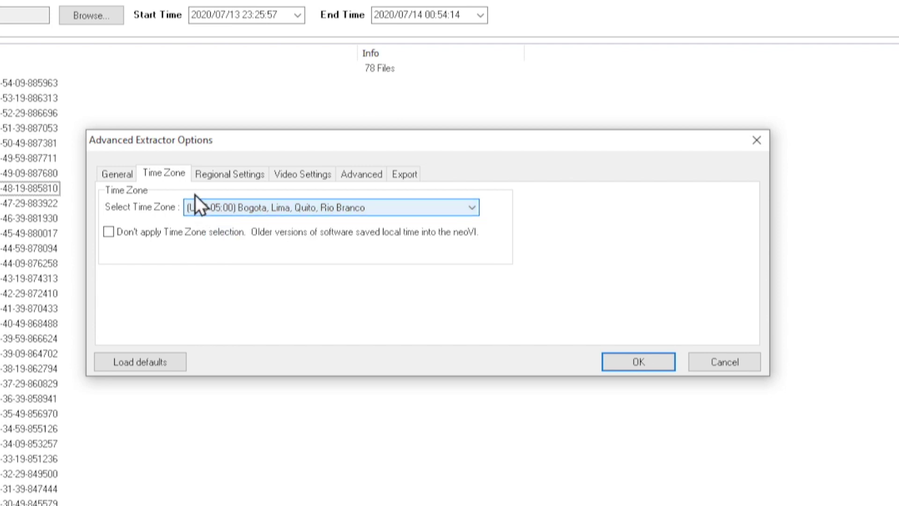
left_click(205, 177)
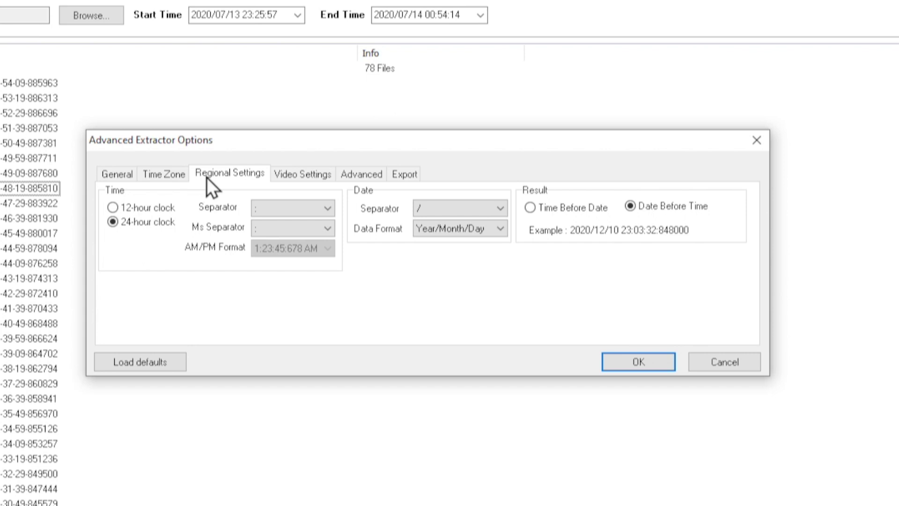
Review the Video Settings, Advanced and Export pages of the extractor options
left_click(276, 177)
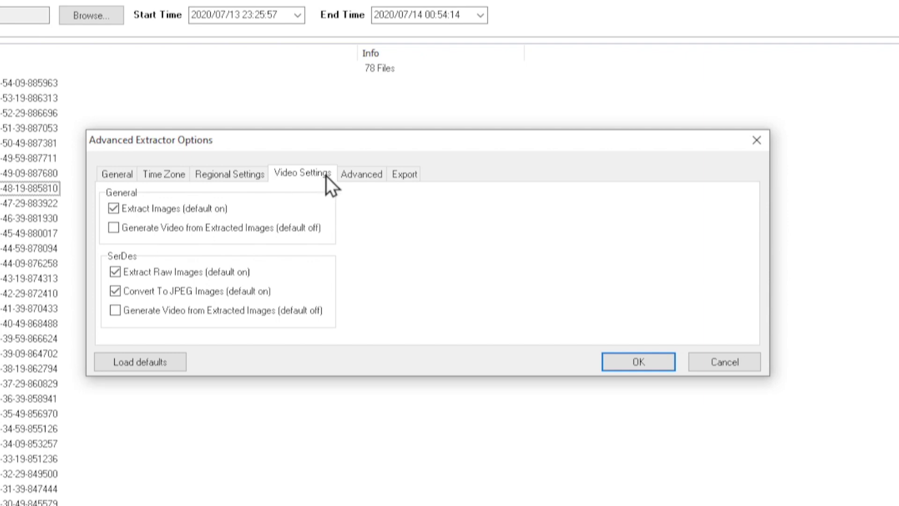
left_click(342, 172)
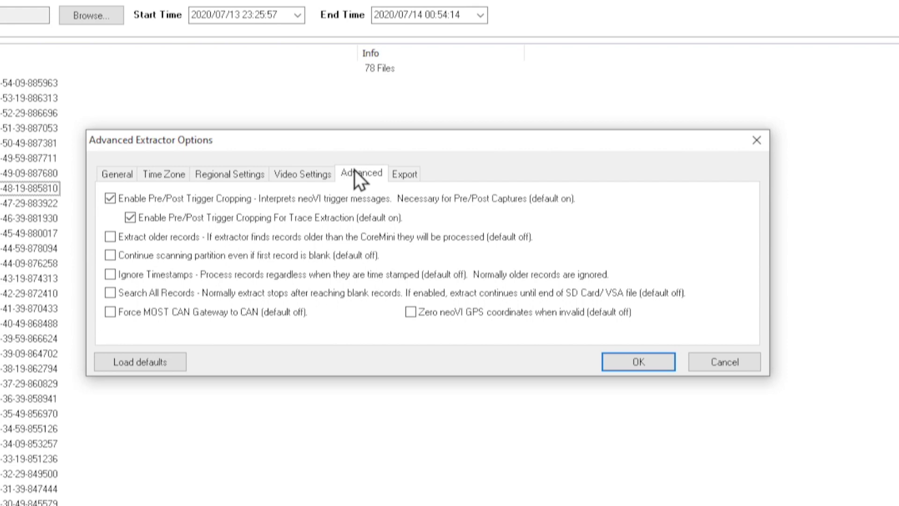
left_click(393, 175)
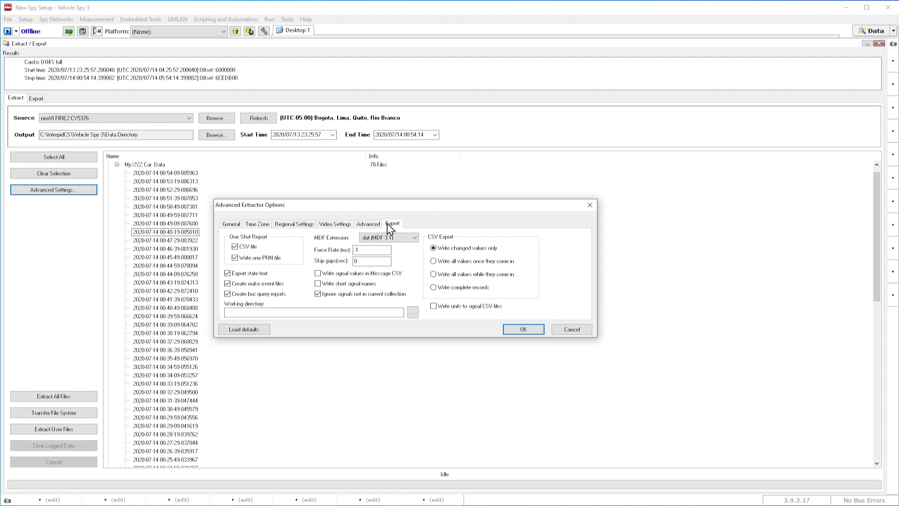
Accept the Advanced Extractor Options with OK
left_click(563, 329)
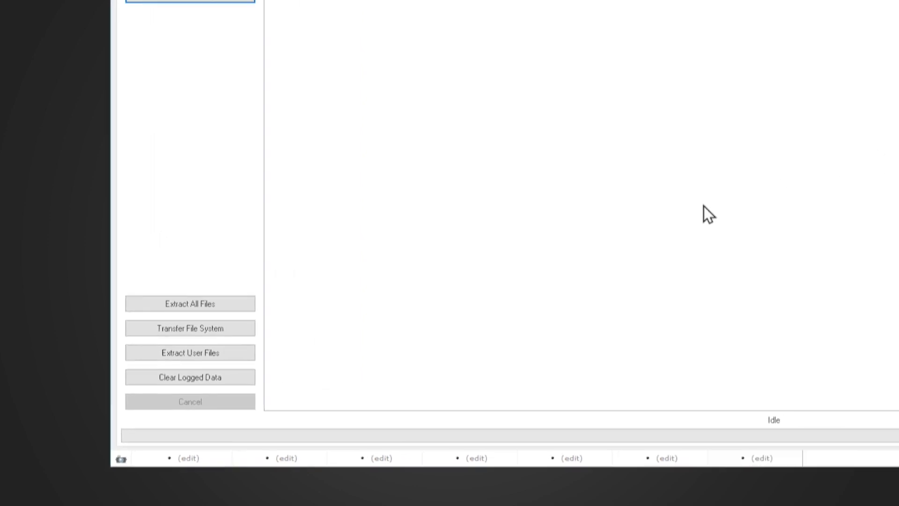
Run Extract All Files to produce the 1.3 MB collection VSB file
left_click(92, 397)
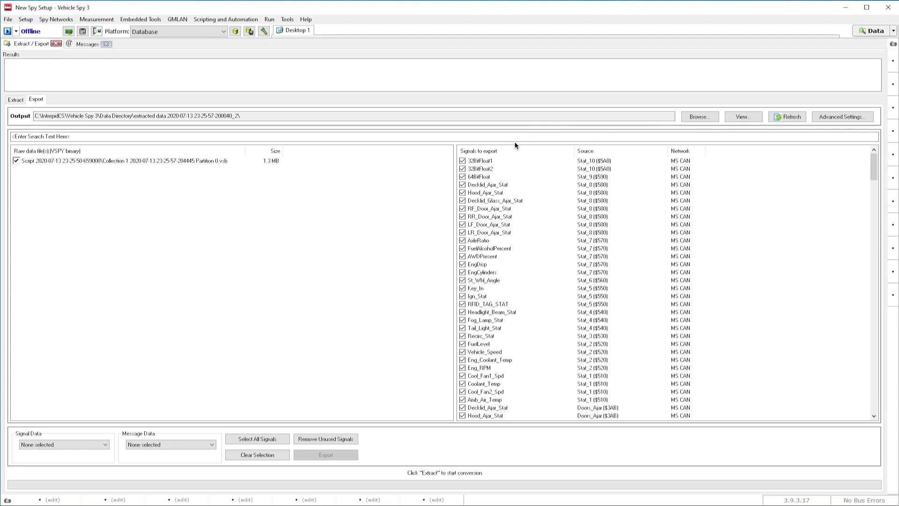
Select the raw data file and the 32BitFloat1 signal, then list the Signal Data export formats
left_click(184, 162)
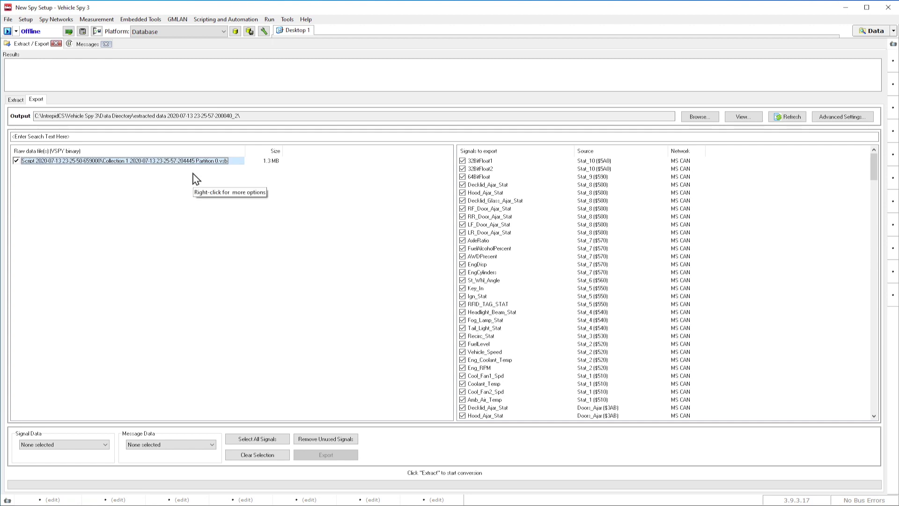
left_click(492, 162)
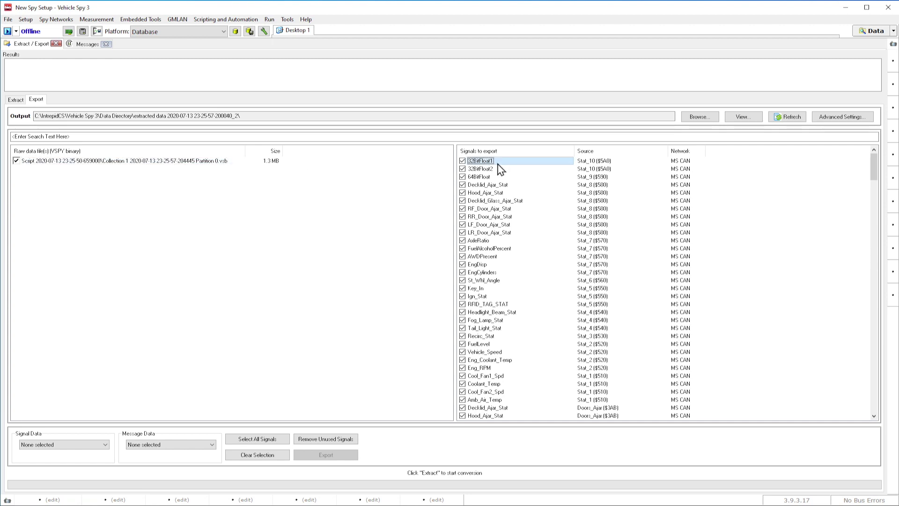
scroll(531, 212, "down", 7)
scroll(530, 212, "down", 7)
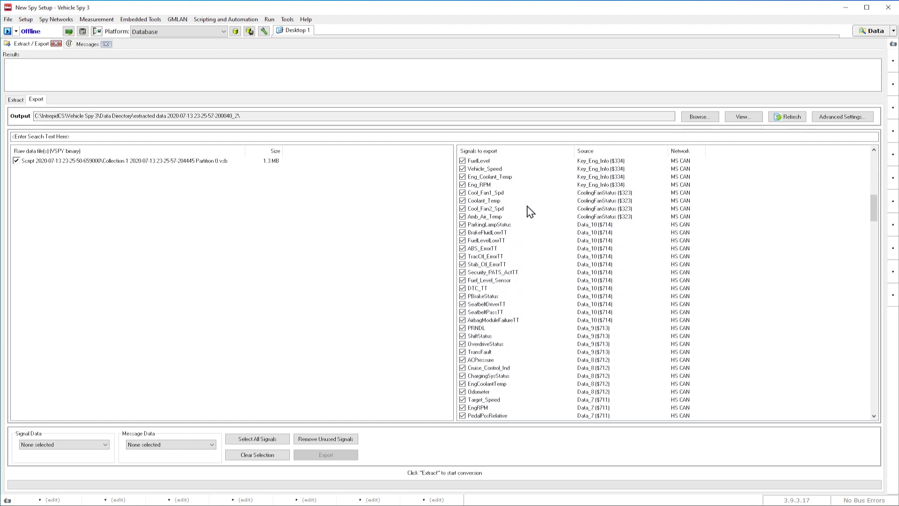
scroll(530, 212, "down", 7)
scroll(529, 213, "down", 5)
scroll(530, 212, "down", 5)
scroll(530, 212, "down", 5)
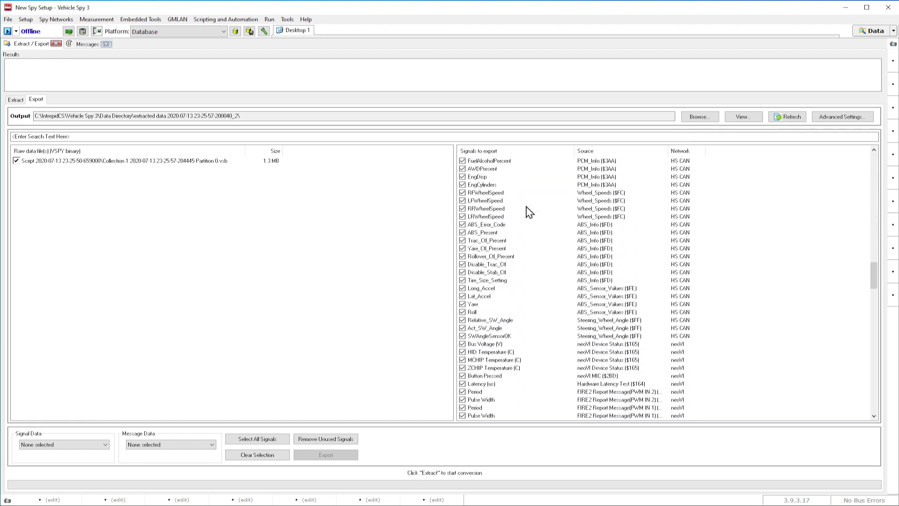
scroll(530, 213, "down", 5)
left_click(92, 445)
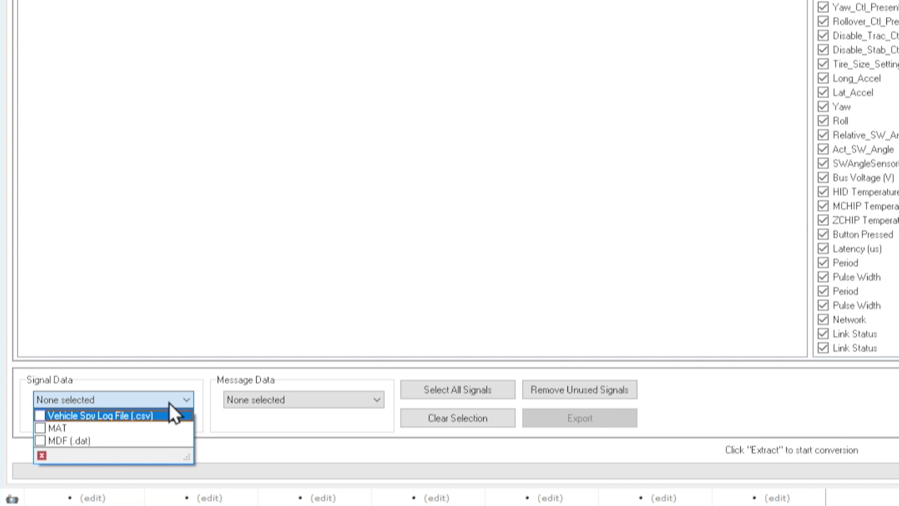
Close the signal formats list and review the Message Data export formats
left_click(169, 403)
left_click(296, 399)
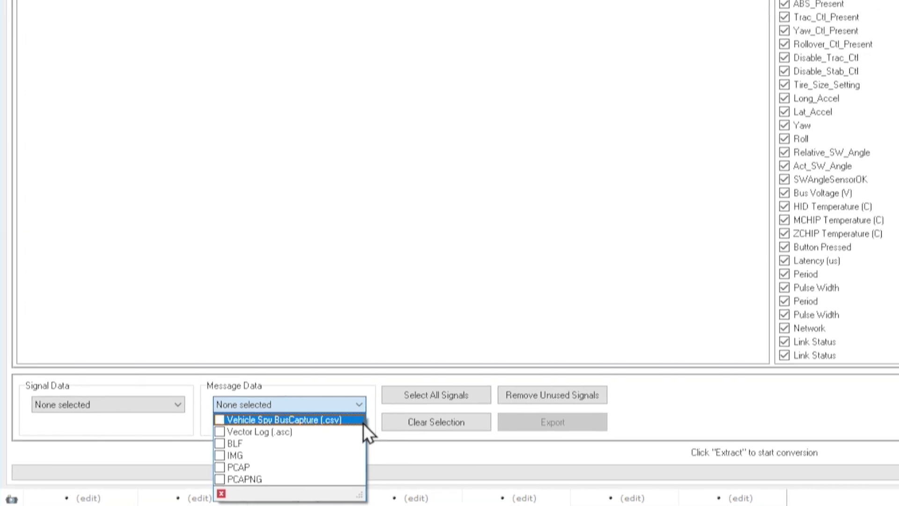
left_click(246, 442)
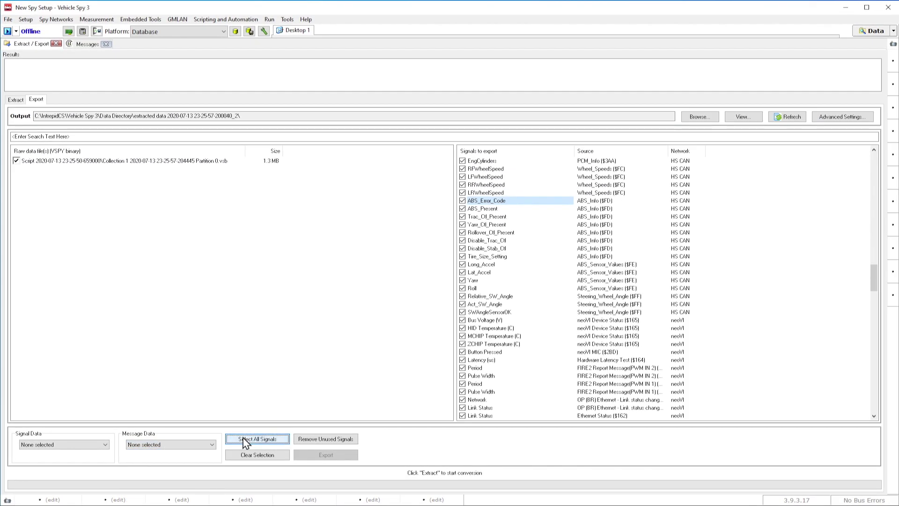
Open the extracted raw data file in Data Analysis from its right-click menu
left_click(158, 164)
right_click(157, 166)
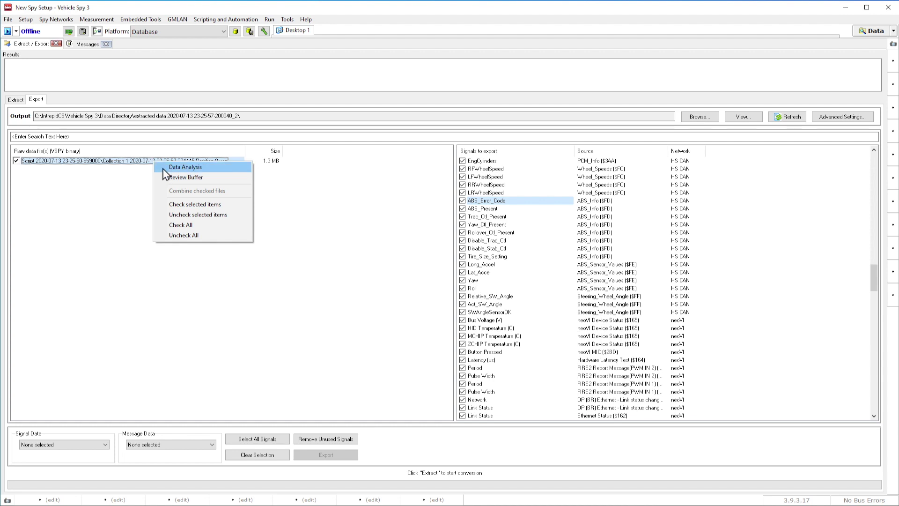
left_click(164, 168)
Plot the Vehicle Battery channel on Graph_1, showing values around 11.3 V
left_click(90, 230)
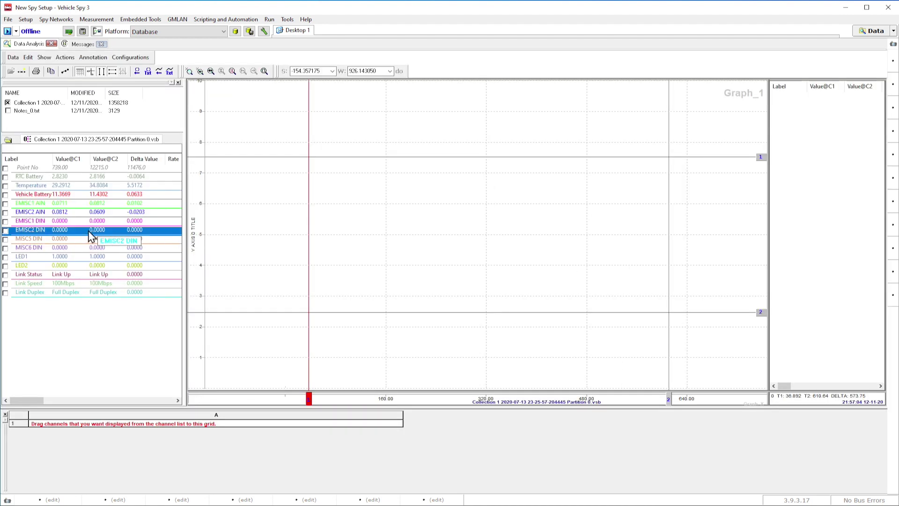
left_click(79, 203)
left_click(83, 185)
left_click(83, 195)
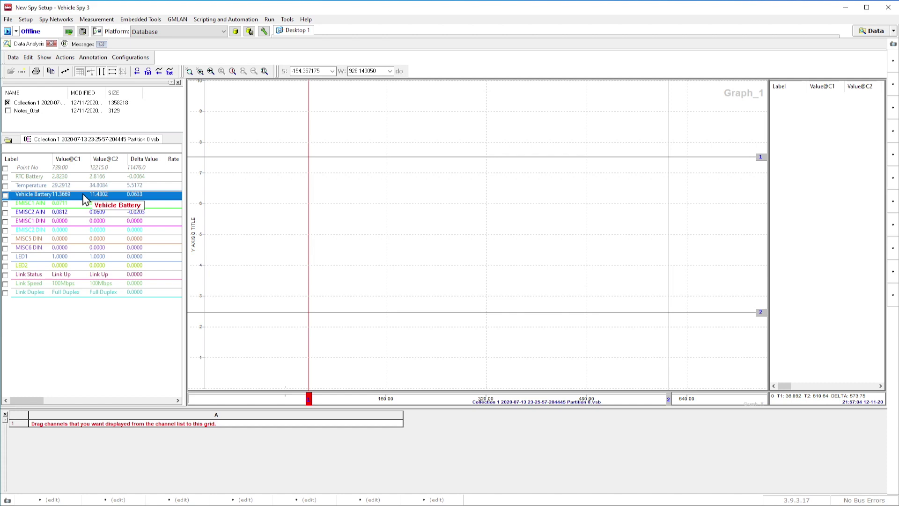
left_click_drag(83, 199, 294, 257)
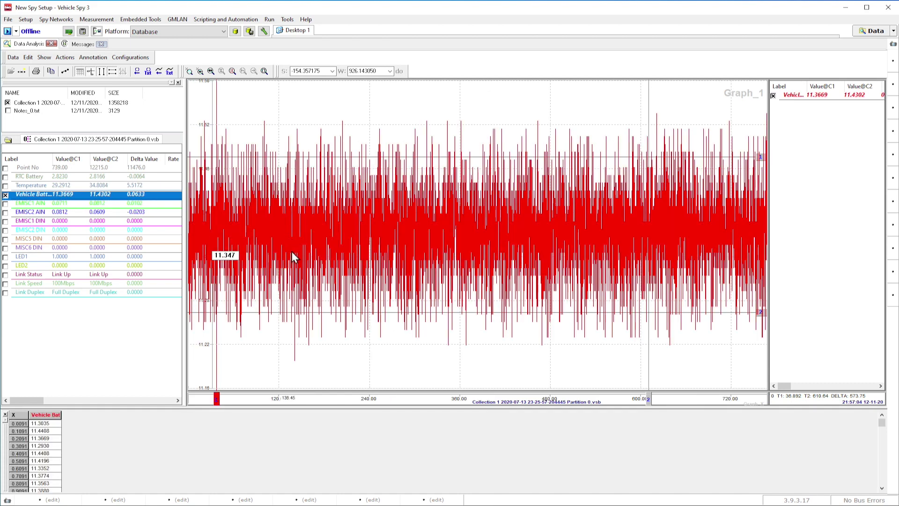